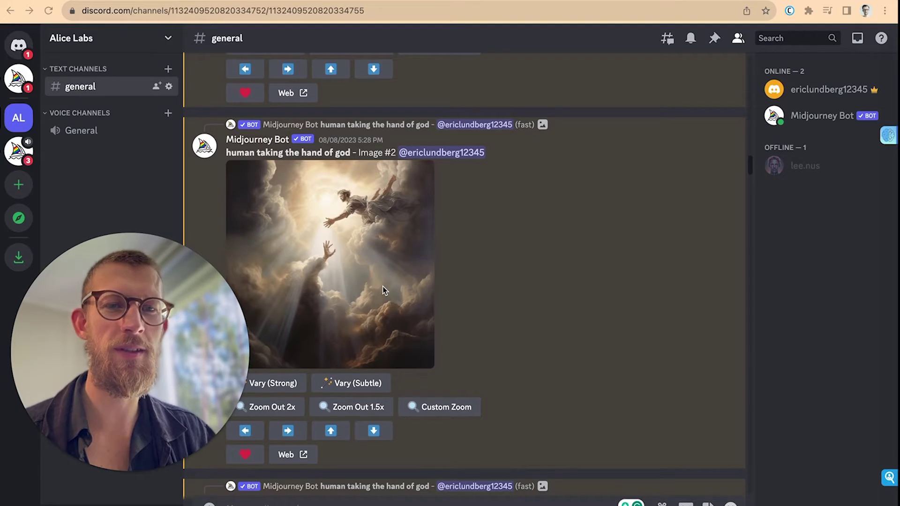
Step: Scroll through the Midjourney hand-of-god image results to review them
scroll(383, 286, down, 1)
scroll(382, 286, up, 5)
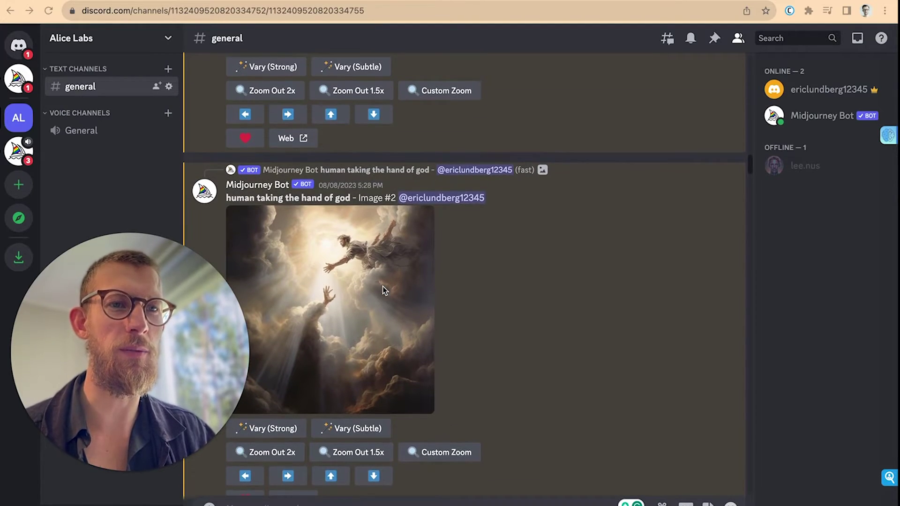
scroll(383, 286, down, 15)
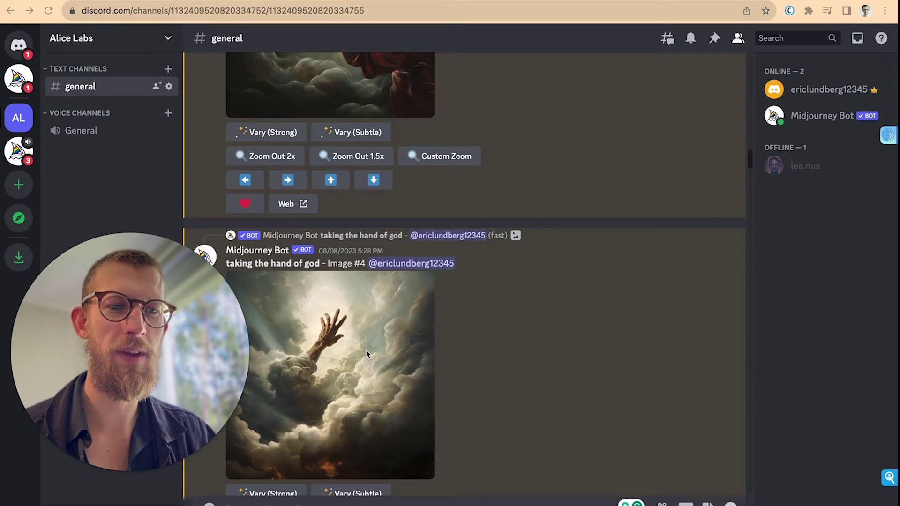
scroll(366, 350, down, 1)
scroll(366, 350, up, 8)
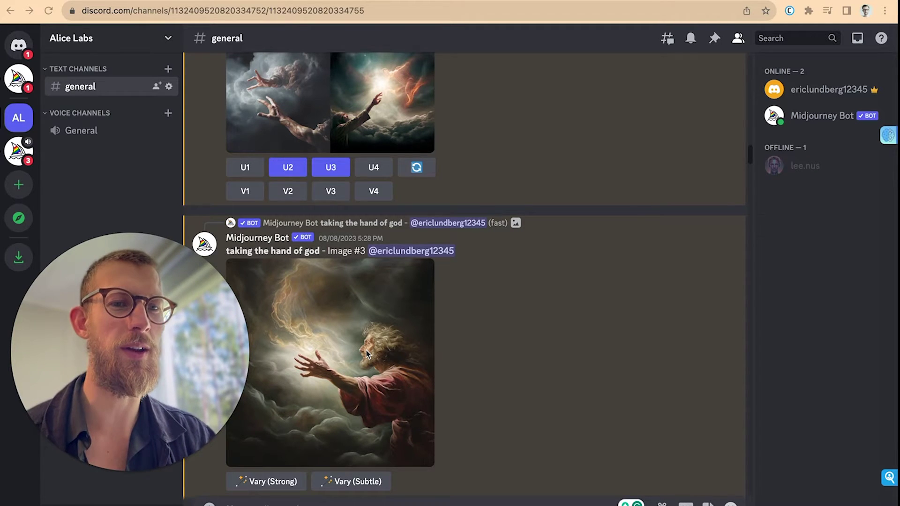
scroll(367, 350, up, 10)
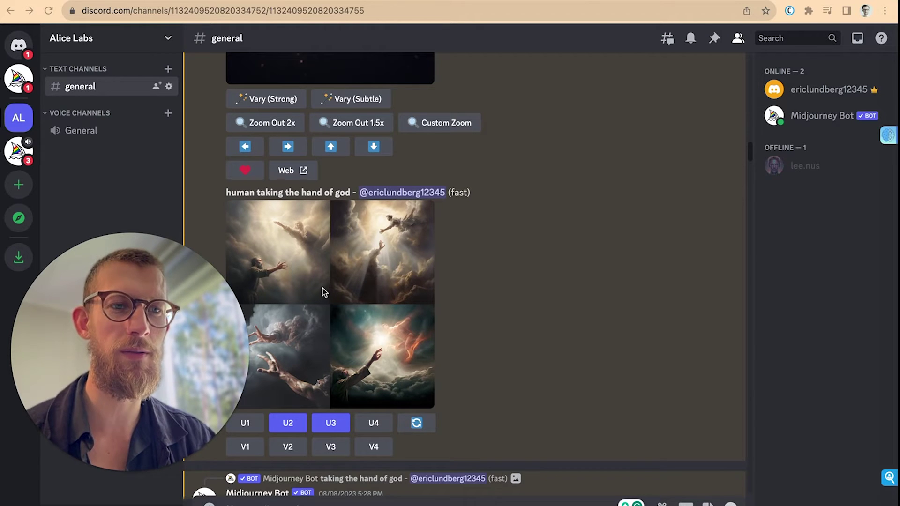
scroll(323, 292, down, 13)
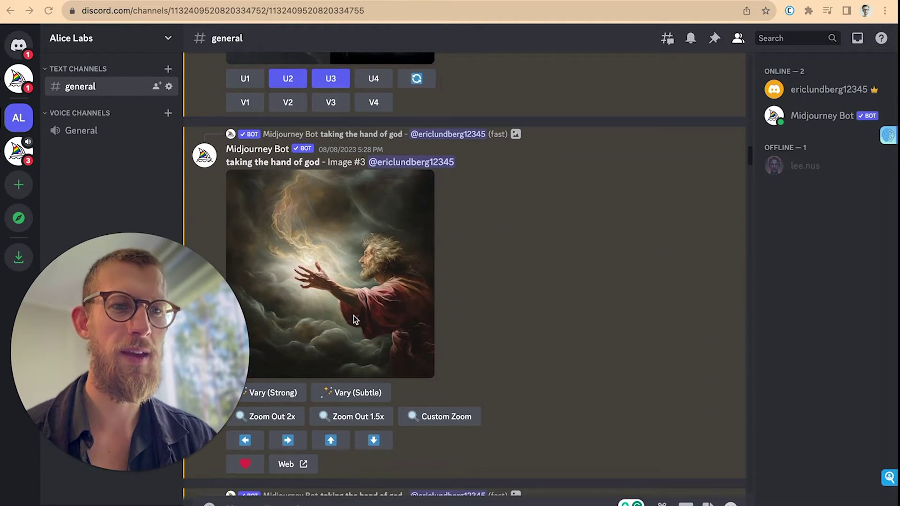
scroll(355, 320, down, 12)
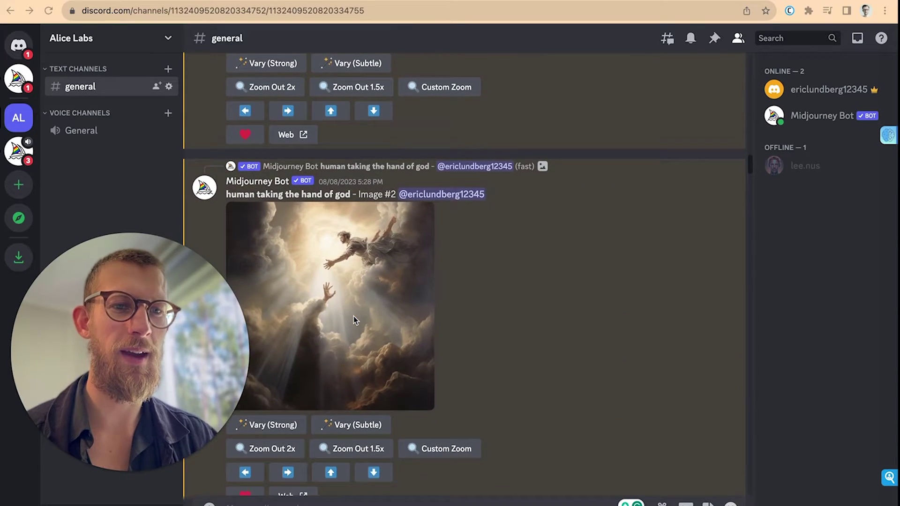
scroll(354, 321, down, 2)
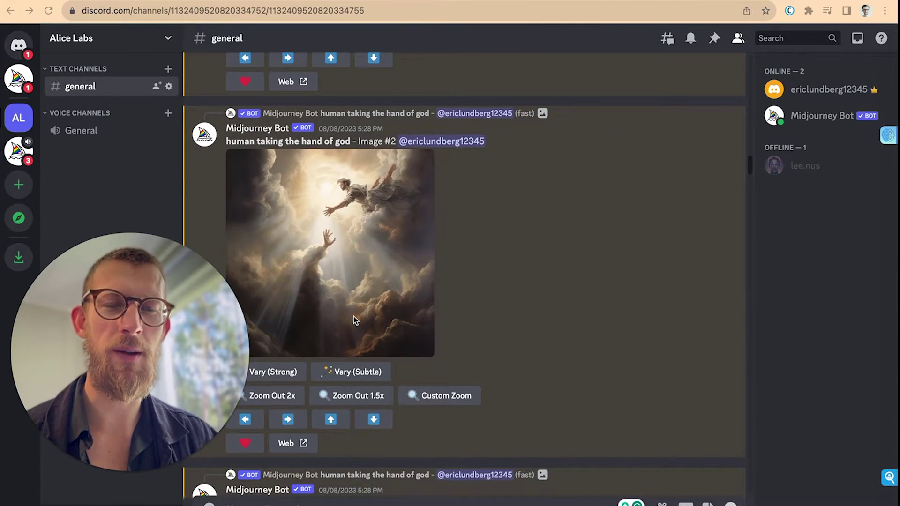
scroll(353, 319, down, 11)
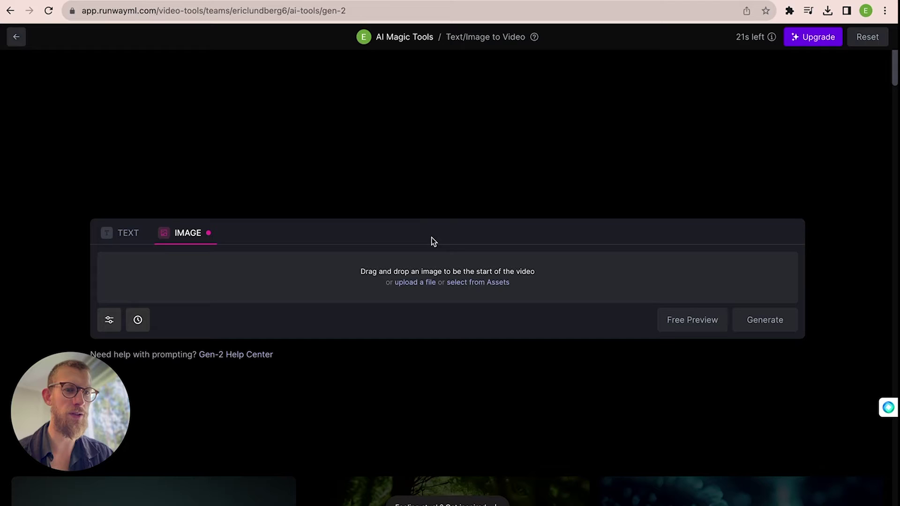
Step: Upload the downloaded hand-of-god PNG as the start image and generate a 4-second Gen-2 video
click(415, 283)
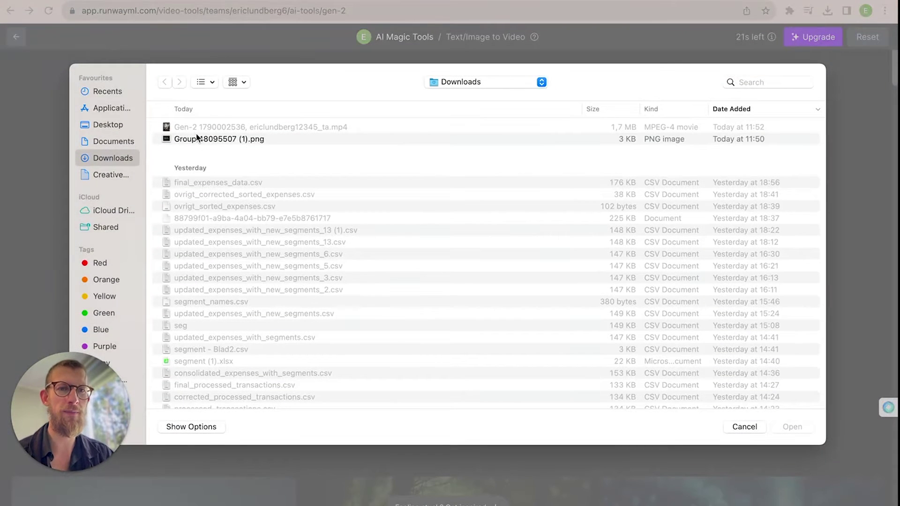
double_click(197, 139)
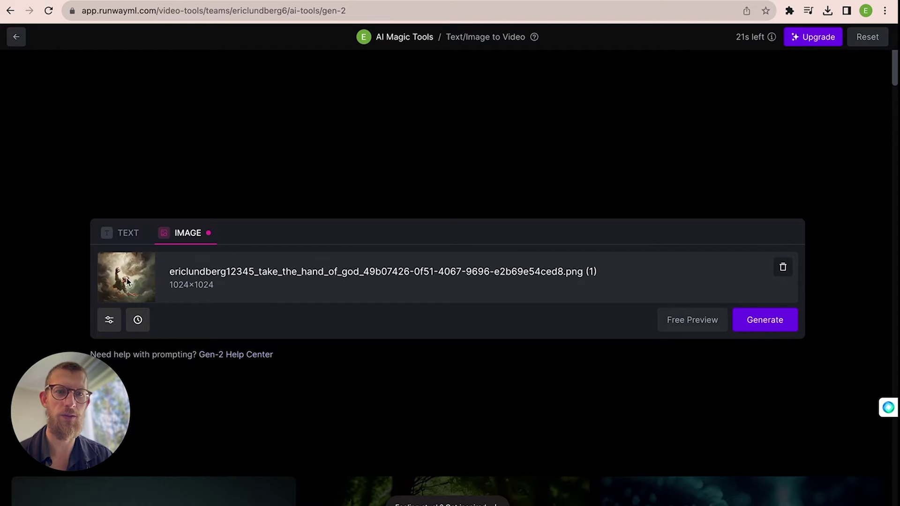
click(765, 321)
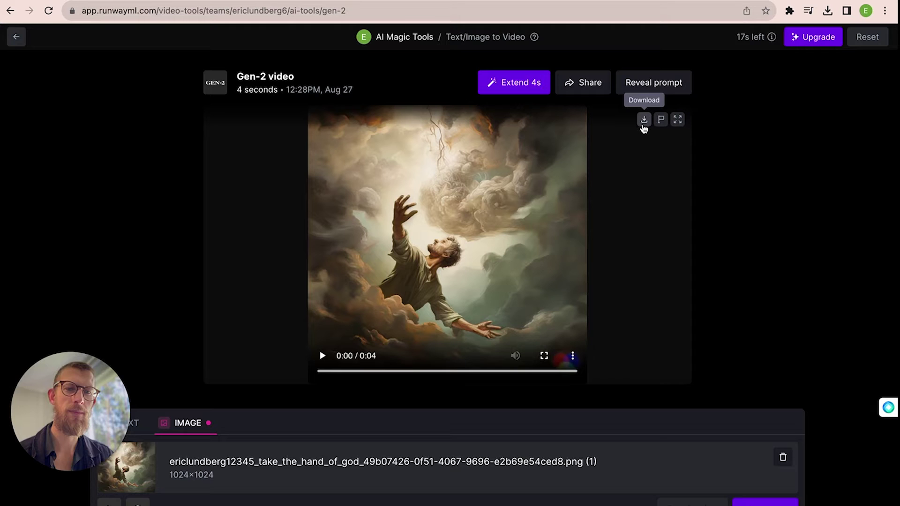
Step: Play the generated Gen-2 clip and download it to the computer
click(322, 356)
scroll(324, 359, down, 1)
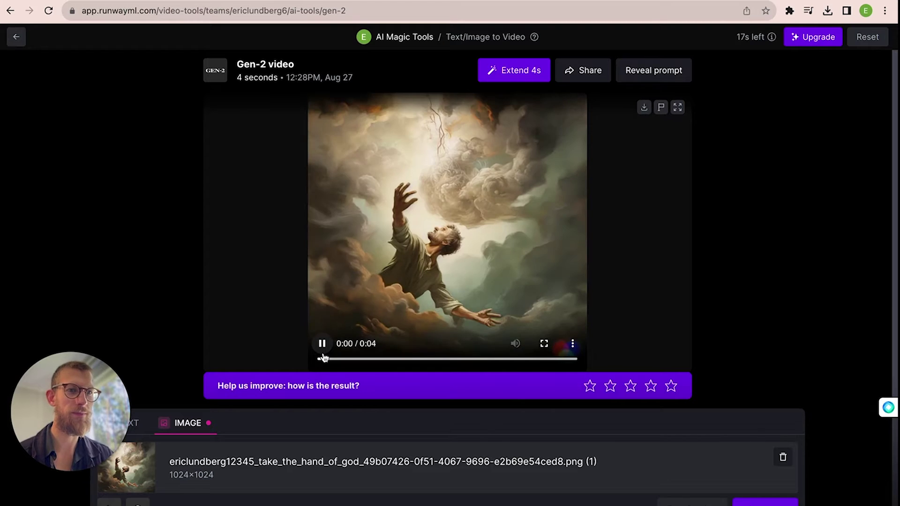
click(646, 108)
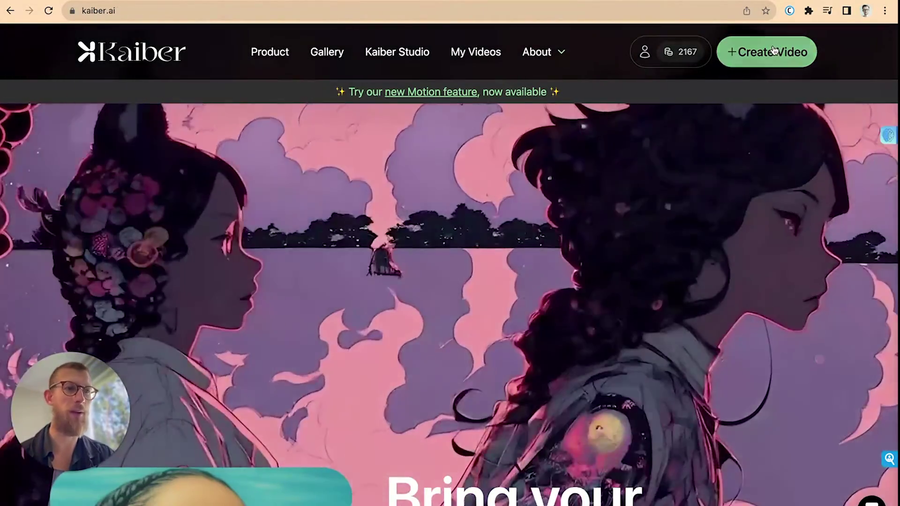
Step: Upload the newest Gen-2 mp4 to Kaiber's 'Transform an existing video' and continue to the prompt
click(774, 50)
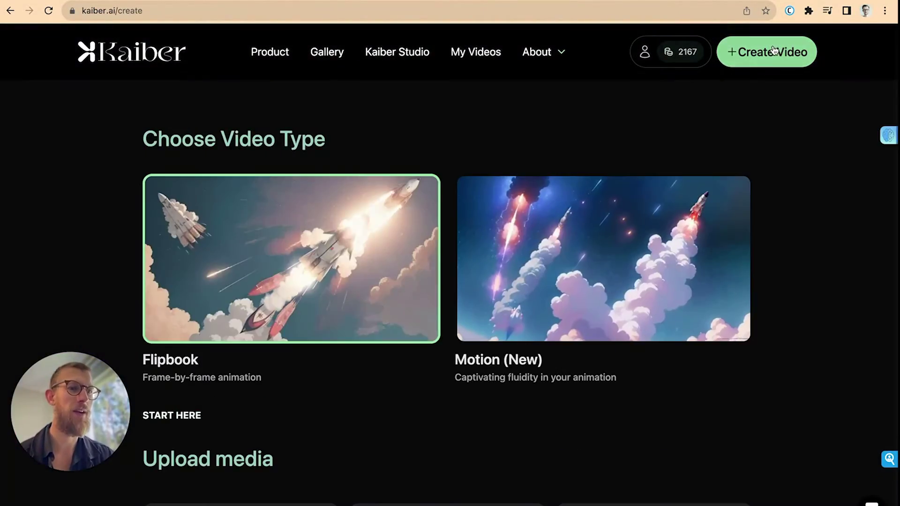
scroll(383, 337, down, 5)
scroll(384, 337, up, 1)
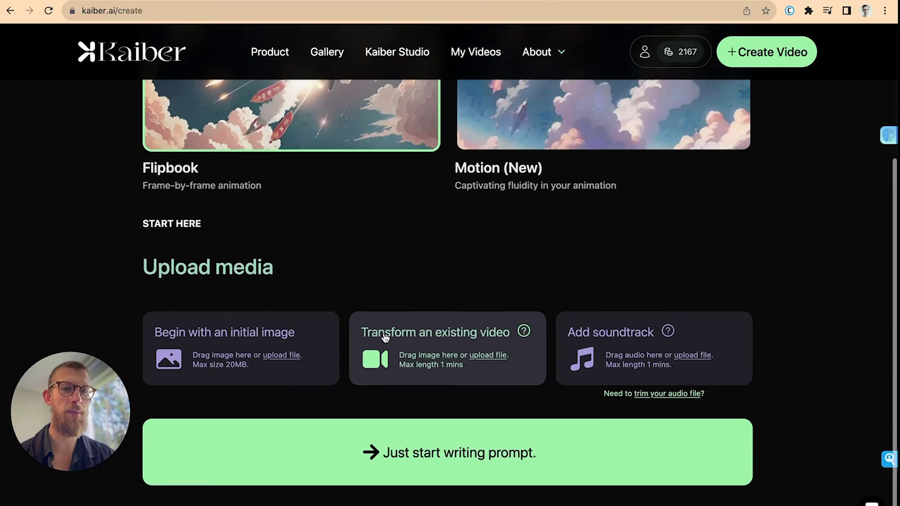
scroll(385, 337, down, 1)
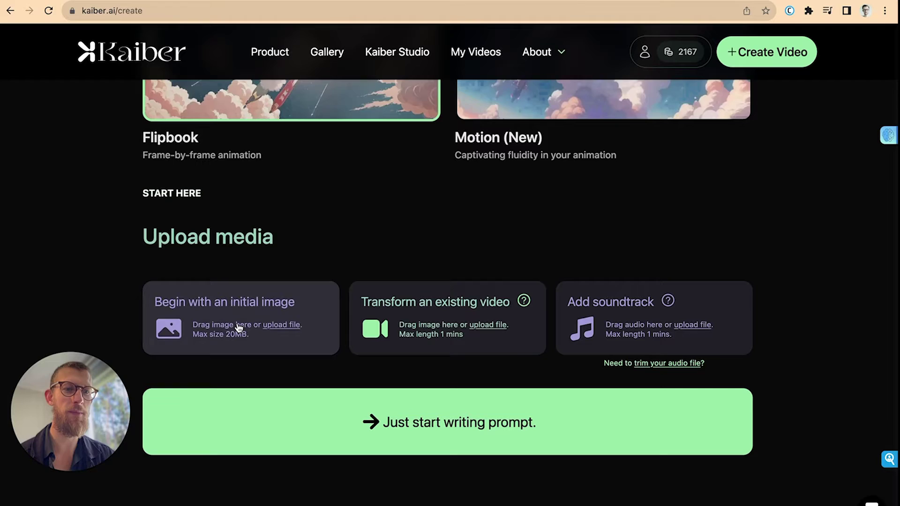
click(438, 326)
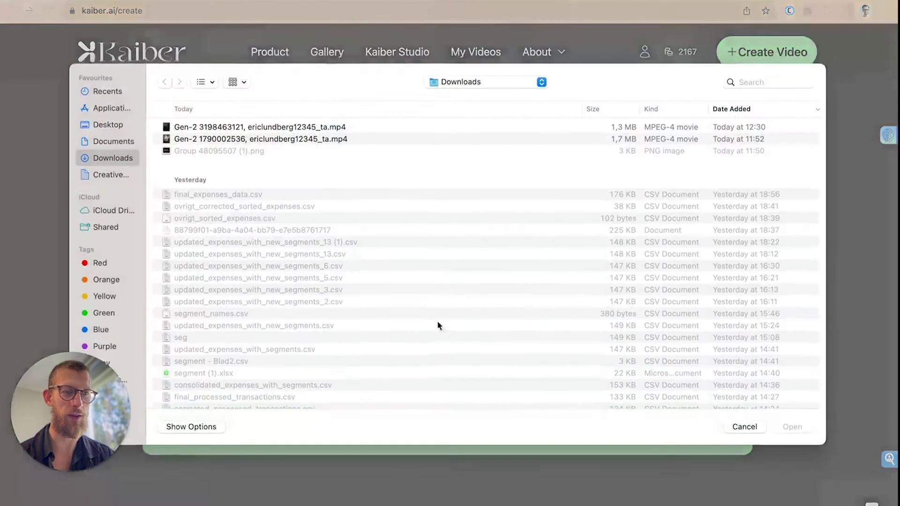
double_click(202, 129)
scroll(454, 384, down, 4)
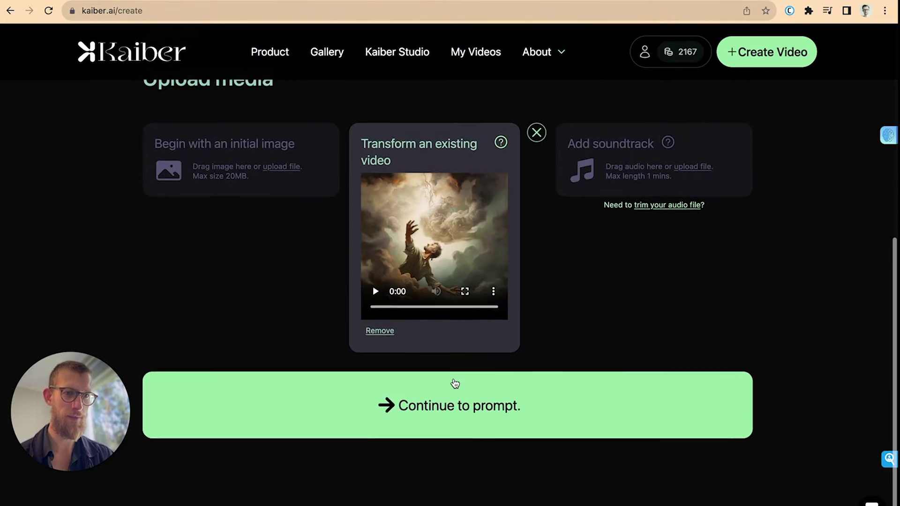
click(455, 389)
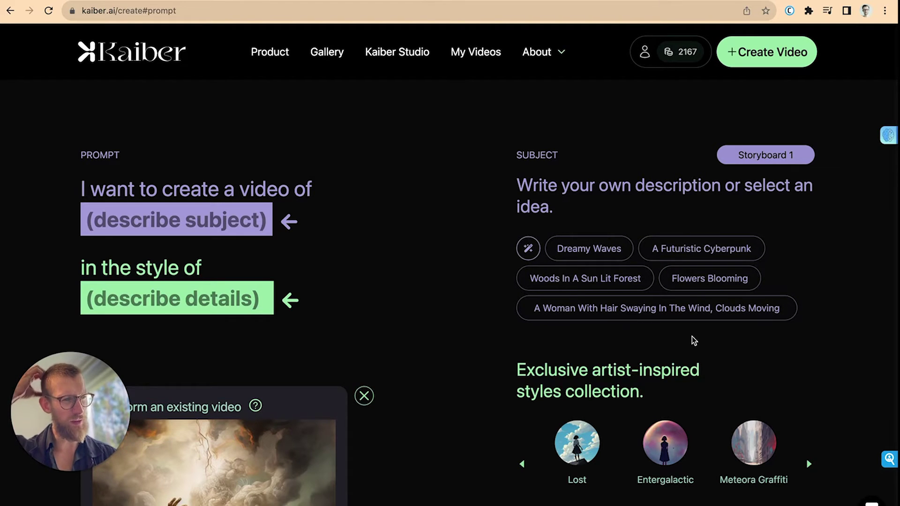
Step: Prompt 'A Futuristic Cyberpunk' in Oil Painting style and generate four preview frames
click(692, 251)
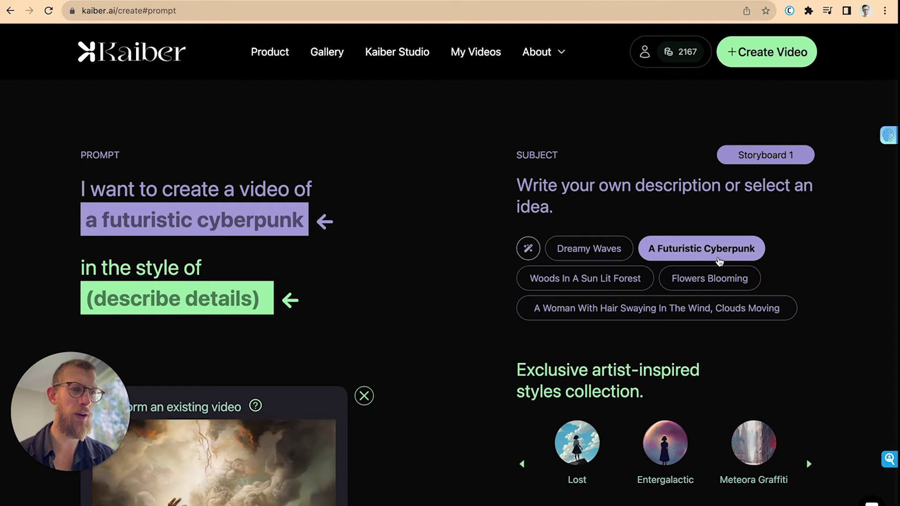
scroll(696, 375, down, 4)
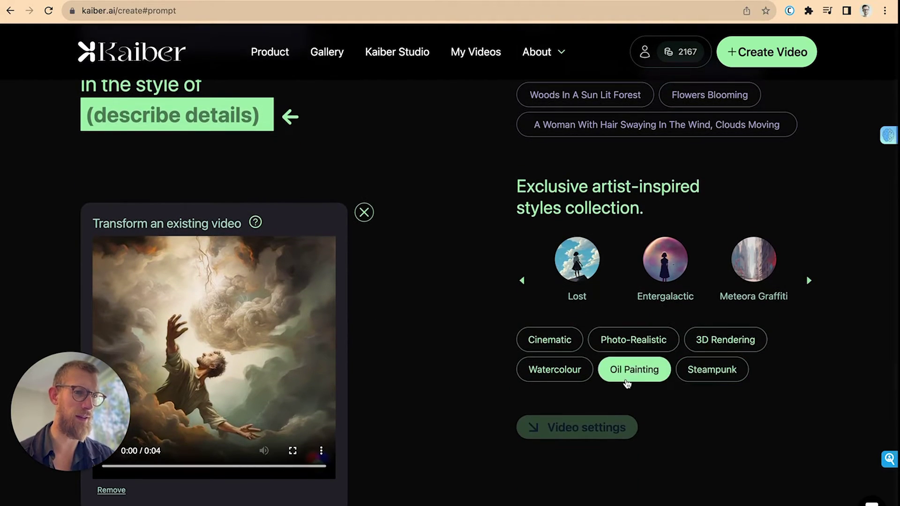
click(628, 371)
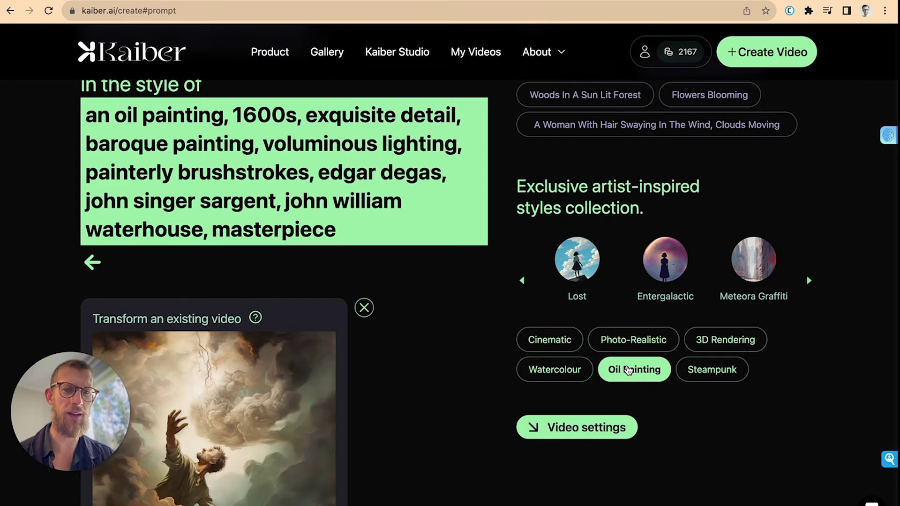
click(583, 427)
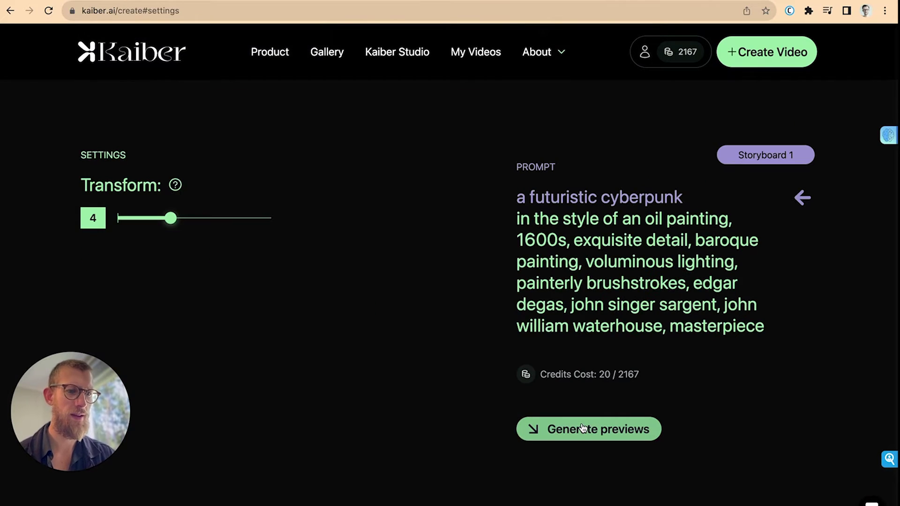
click(582, 429)
scroll(583, 427, down, 4)
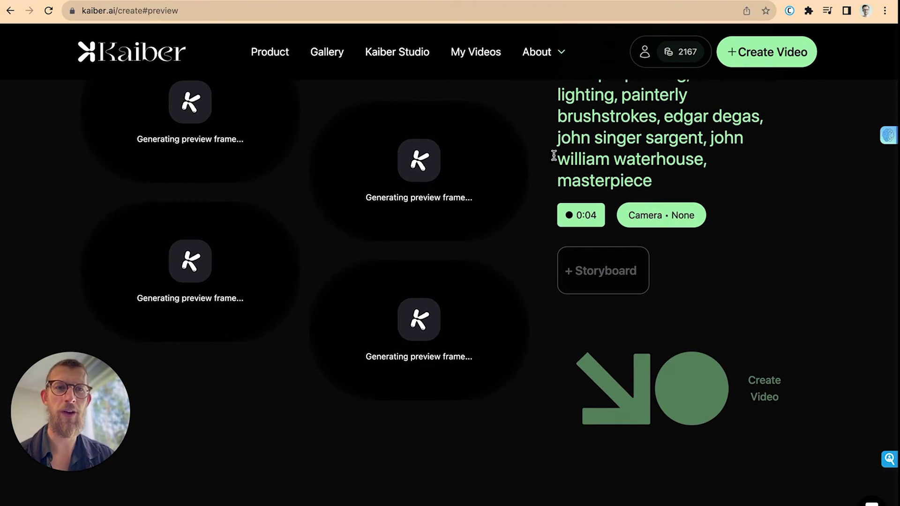
scroll(333, 230, up, 3)
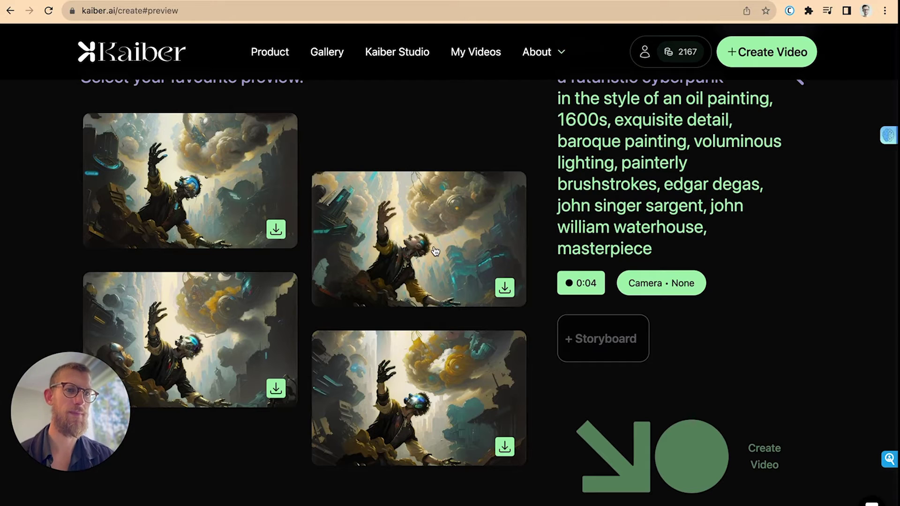
Step: Choose the upper-right preview, render the final 4-second video, and download it
click(435, 251)
click(725, 451)
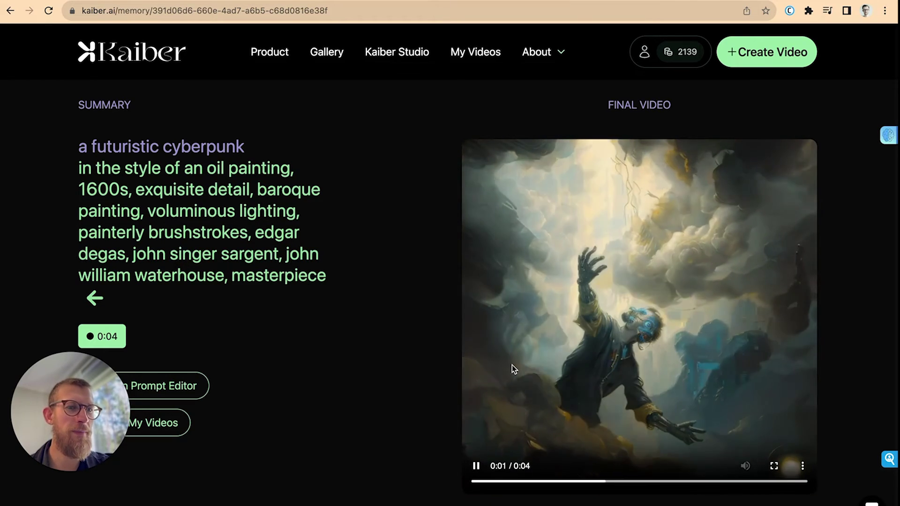
scroll(512, 365, down, 1)
scroll(511, 364, down, 10)
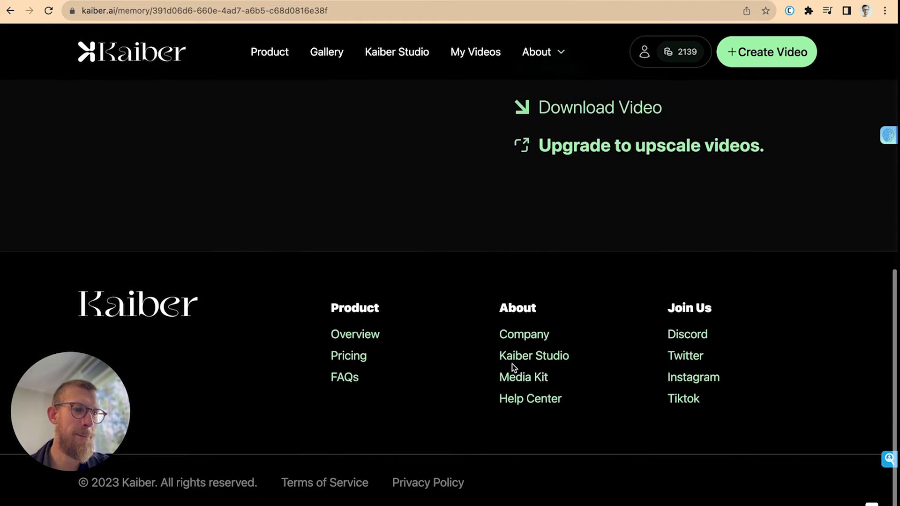
scroll(511, 365, up, 2)
click(589, 209)
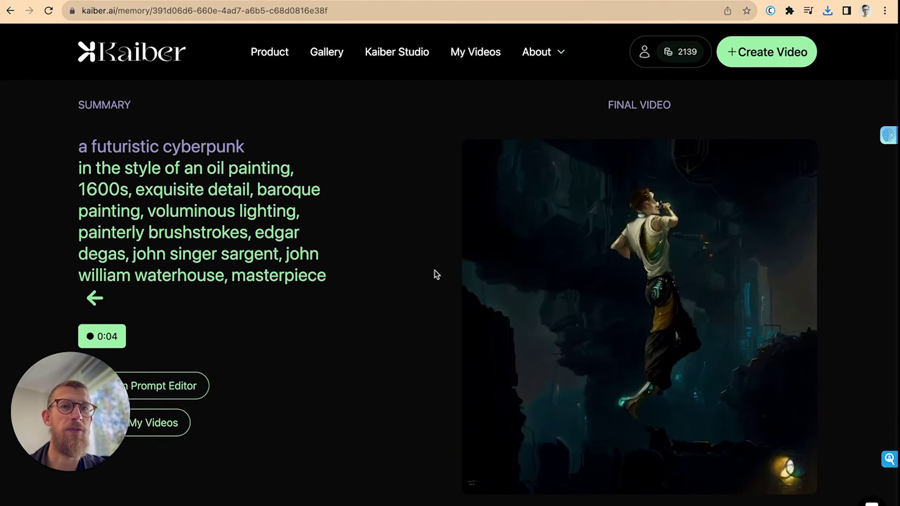
Step: Import the futuristic cyberpunk and Gen-2 MP4s from Downloads into Premiere
key(ctrl+Left)
key(super+i)
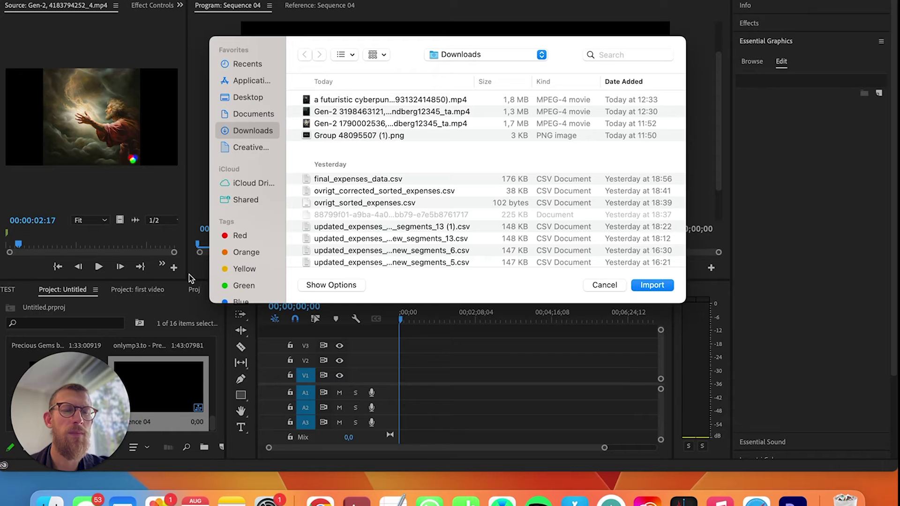
click(353, 100)
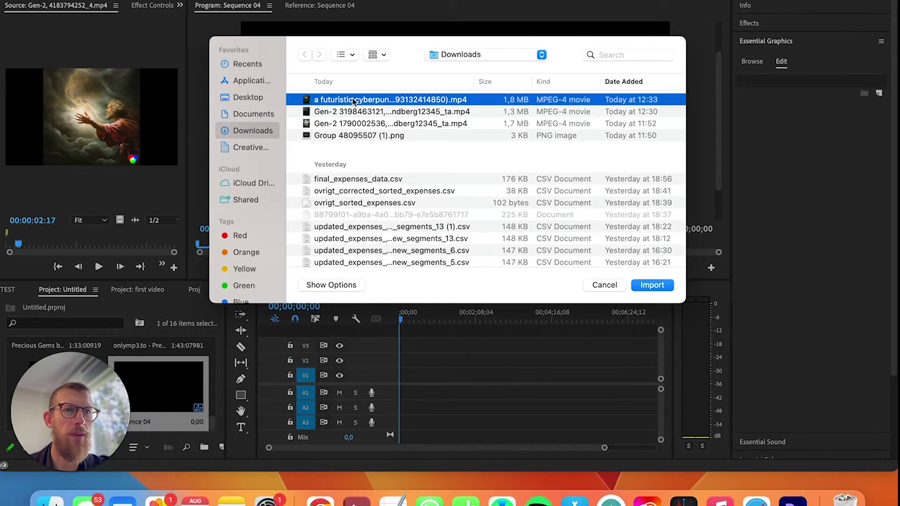
shift+click(355, 112)
click(662, 286)
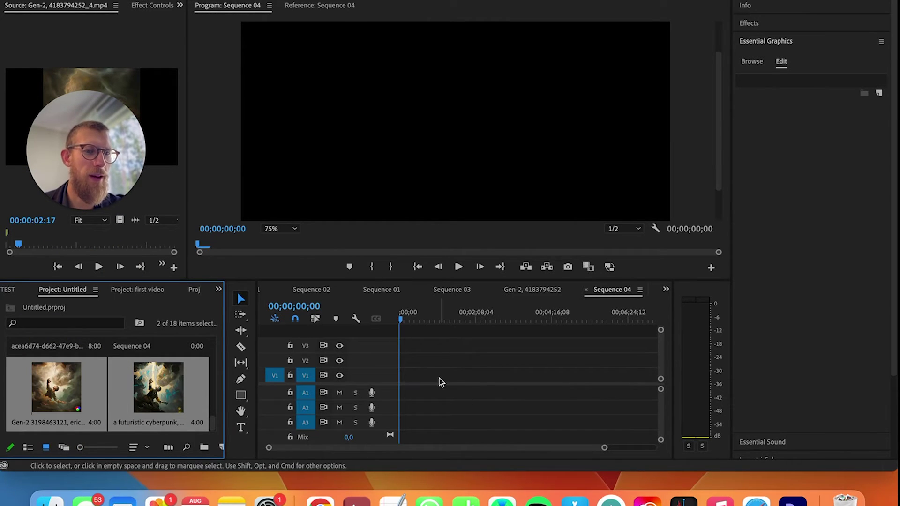
Step: Place both clips in Sequence 04 with the cyberpunk clip on V2 above Gen-2
drag(77, 392, 402, 377)
scroll(455, 376, up, 3)
scroll(455, 376, up, 5)
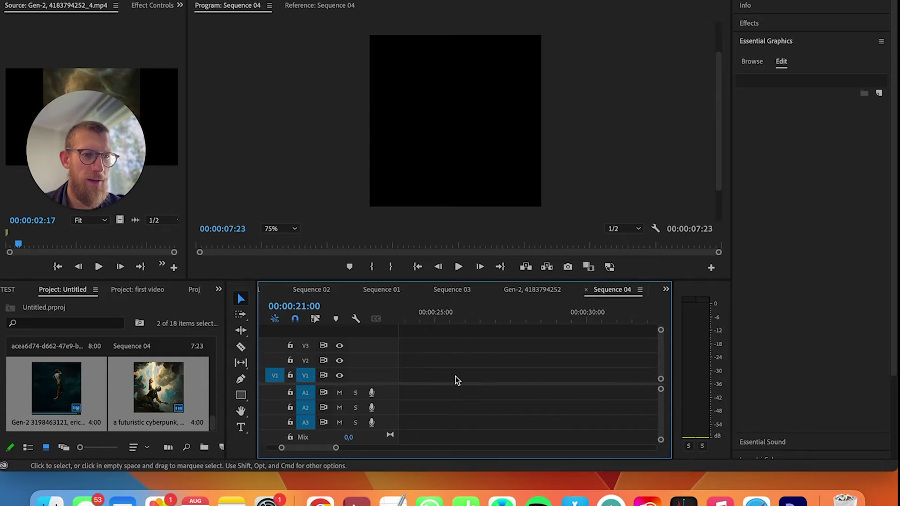
drag(571, 376, 501, 387)
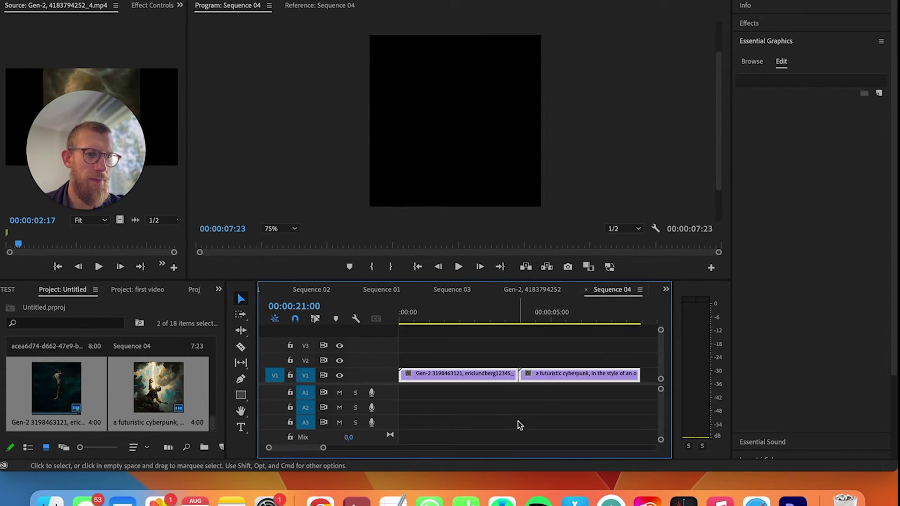
click(518, 422)
drag(557, 375, 428, 360)
drag(435, 319, 389, 332)
Step: Razor the V2 cyberpunk clip into short pieces, then scrub to preview the glitch cuts
click(424, 332)
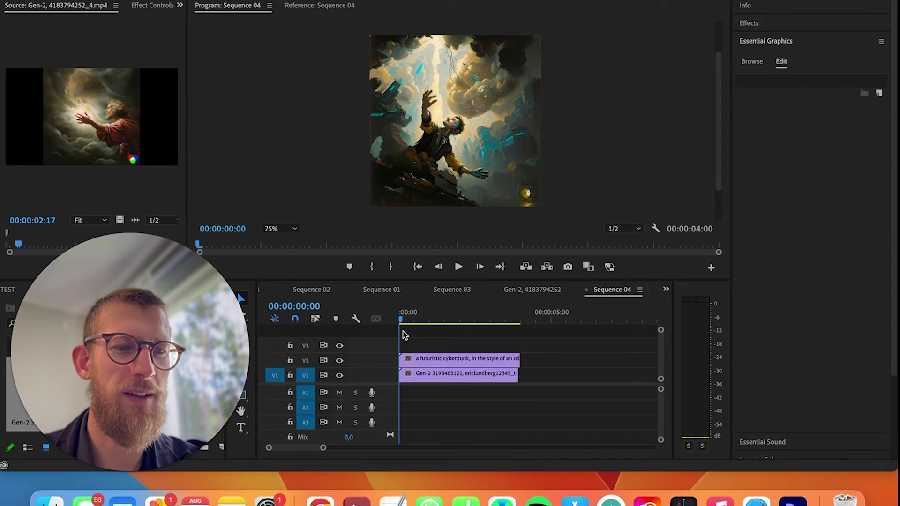
key(c)
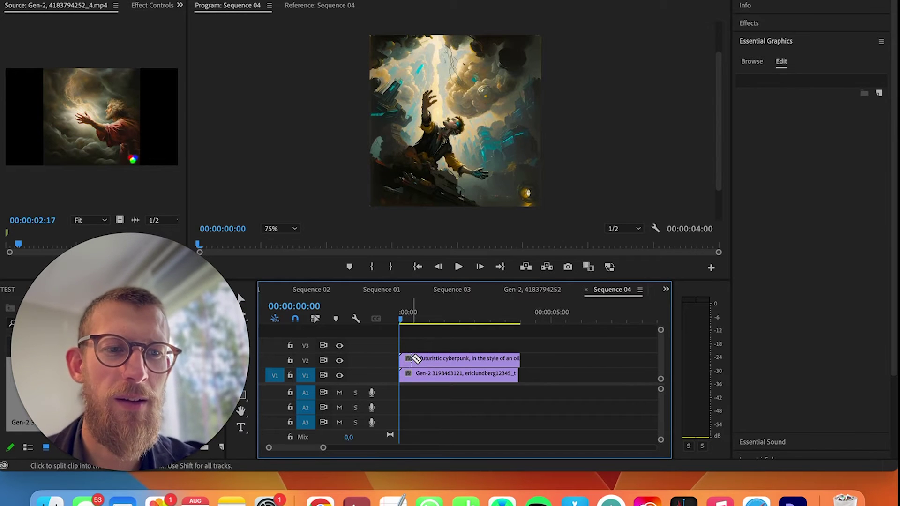
scroll(417, 359, up, 3)
scroll(416, 358, down, 2)
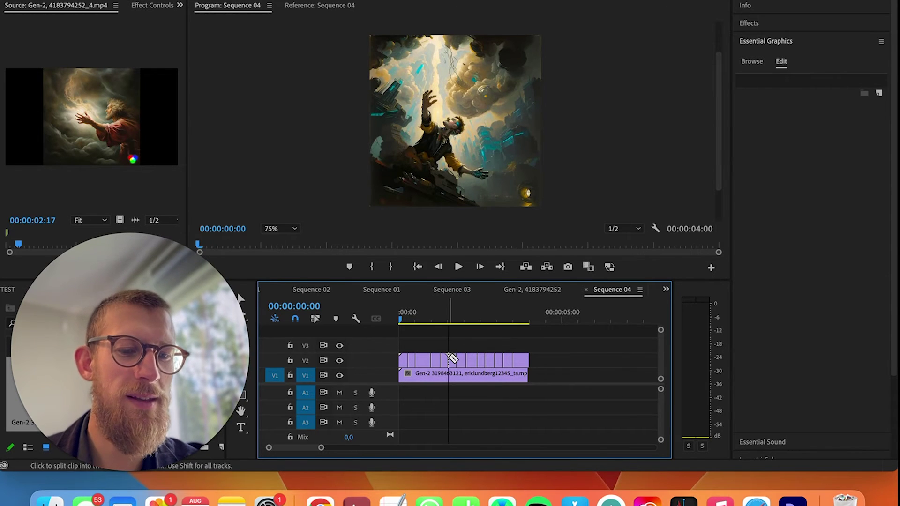
key(v)
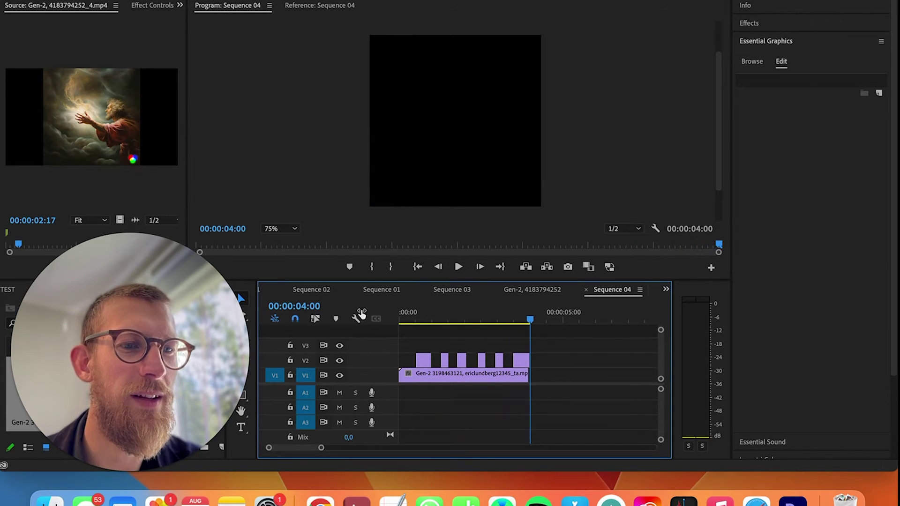
drag(471, 320, 488, 304)
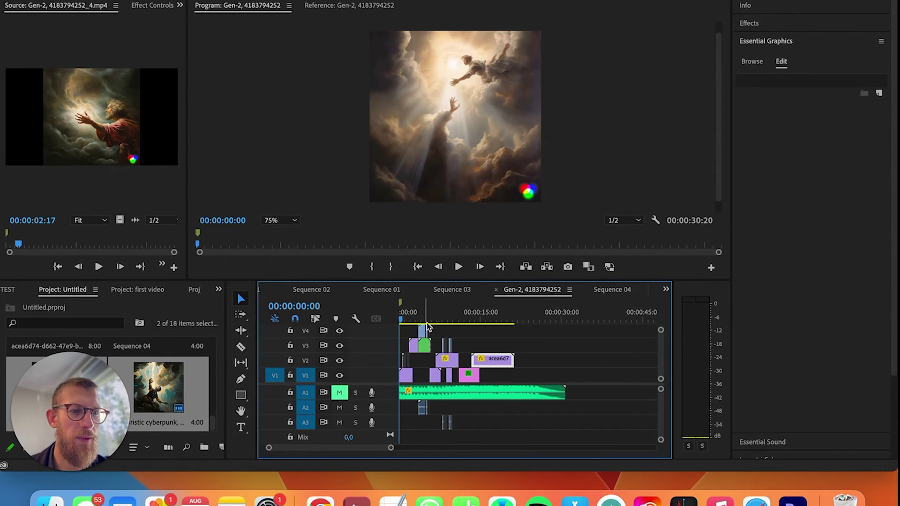
scroll(511, 418, down, 1)
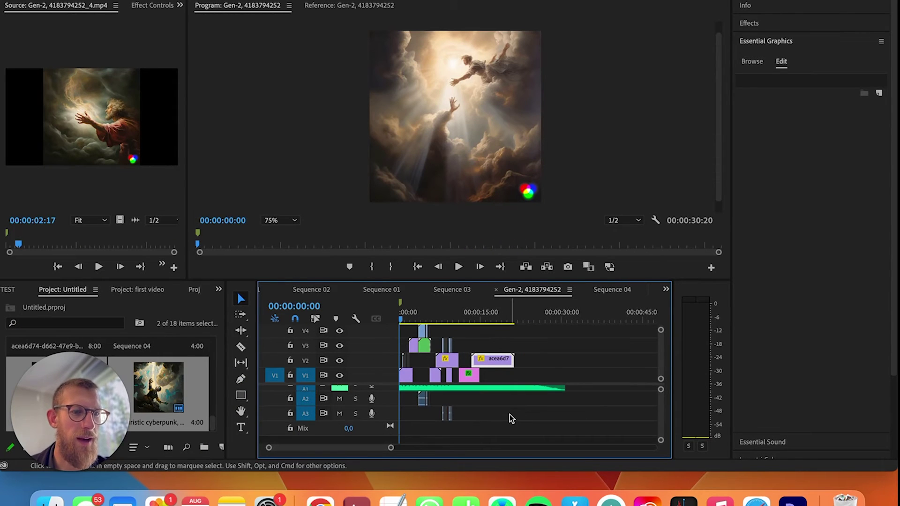
scroll(510, 414, up, 1)
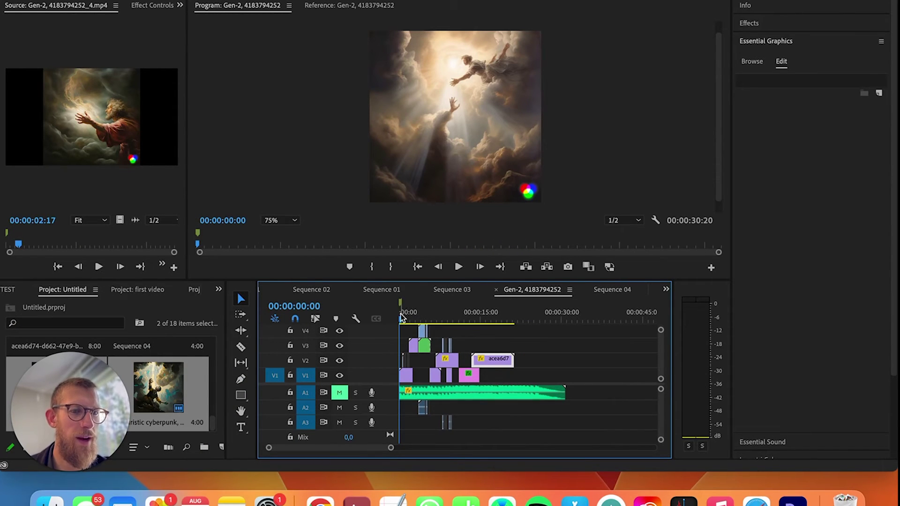
drag(401, 324, 471, 325)
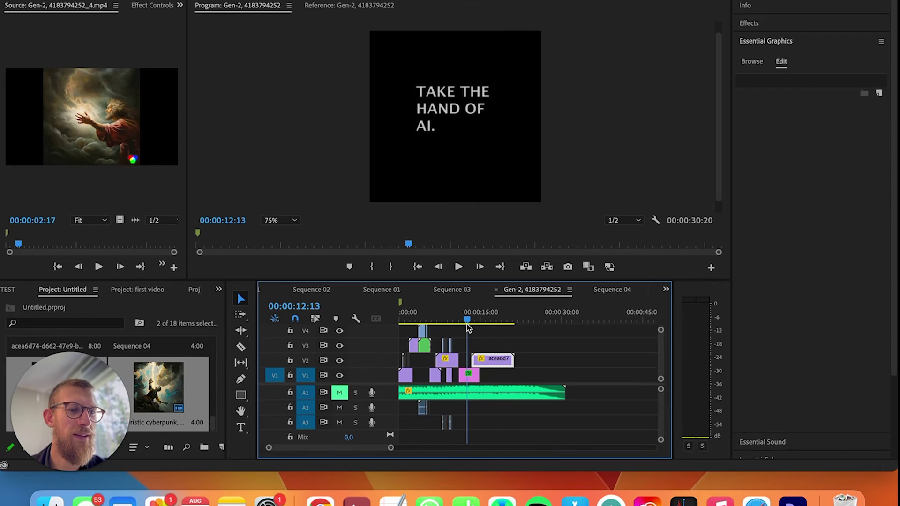
Step: Inspect the 'TAKE THE HAND OF AI.' title text, then step back to 12:08
click(471, 377)
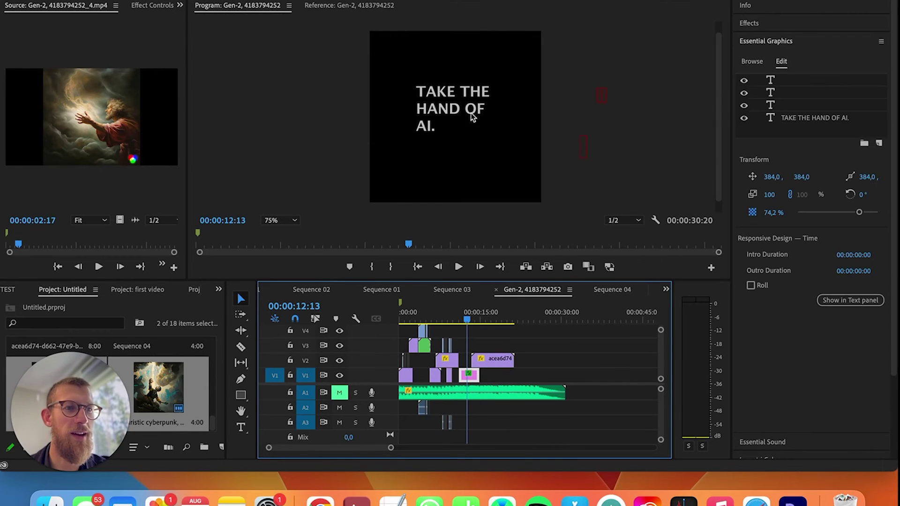
click(452, 100)
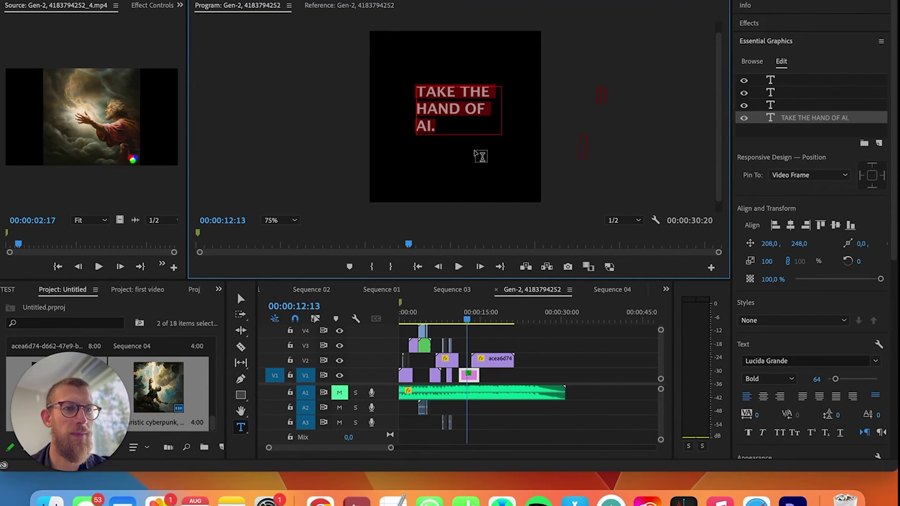
click(485, 368)
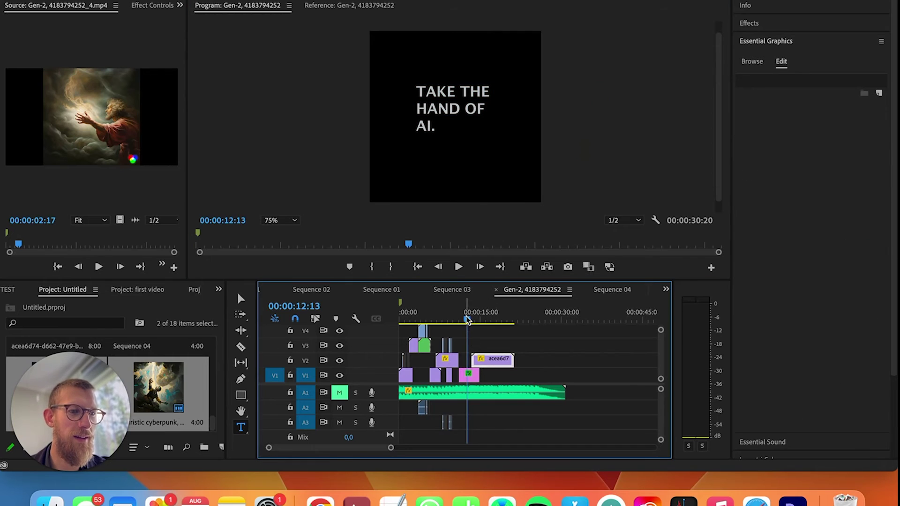
drag(468, 323, 467, 327)
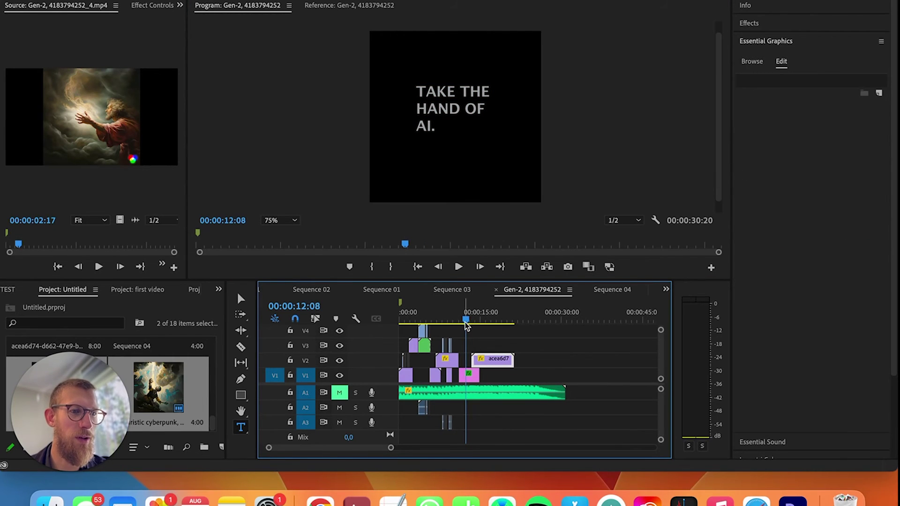
Step: Export the 12:08 frame as a still image and screenshot it
click(569, 268)
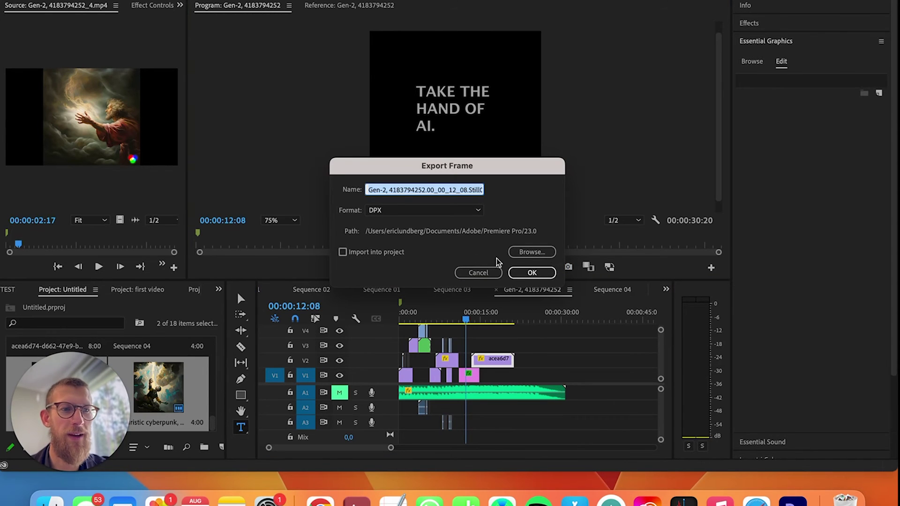
click(532, 273)
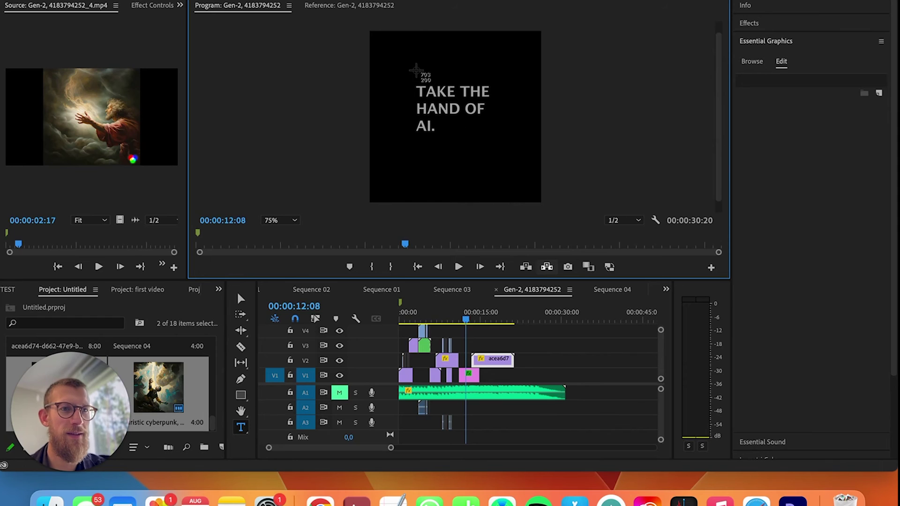
drag(375, 36, 539, 194)
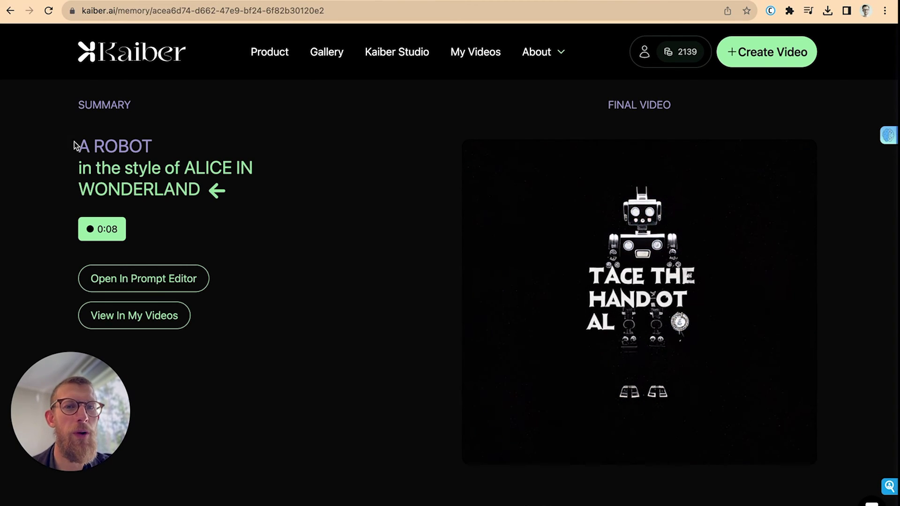
Step: Review the Kaiber video page for the 'A ROBOT in the style of ALICE IN WONDERLAND' prompt
drag(75, 145, 146, 147)
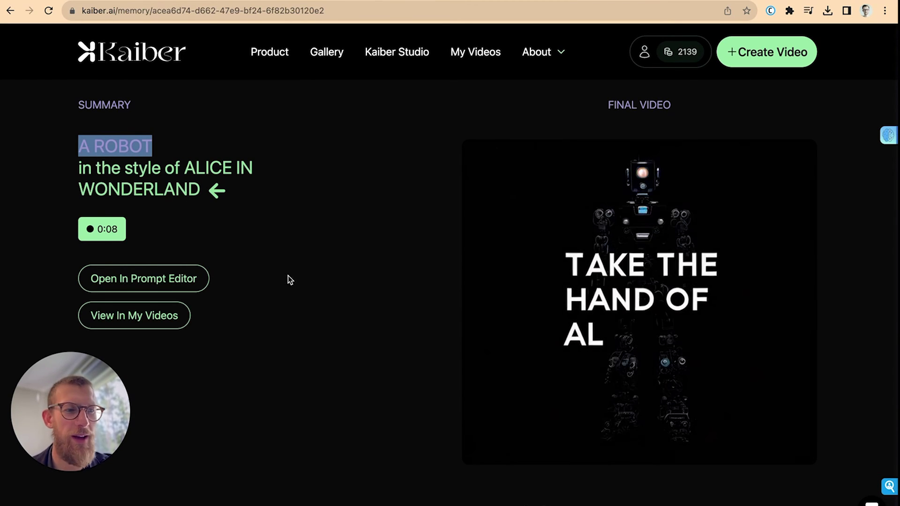
click(344, 329)
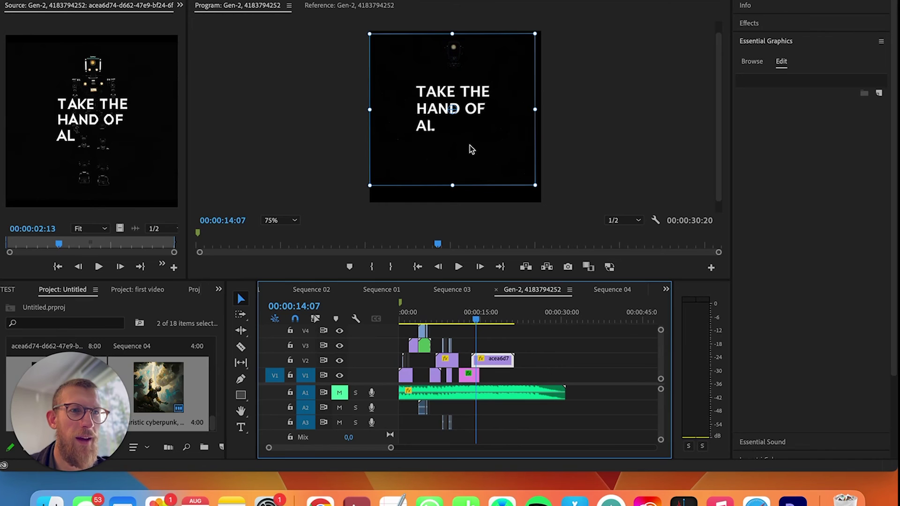
Step: Expand the V2 track to show thumbnails, scrub to the full title, and unmute A1
click(575, 109)
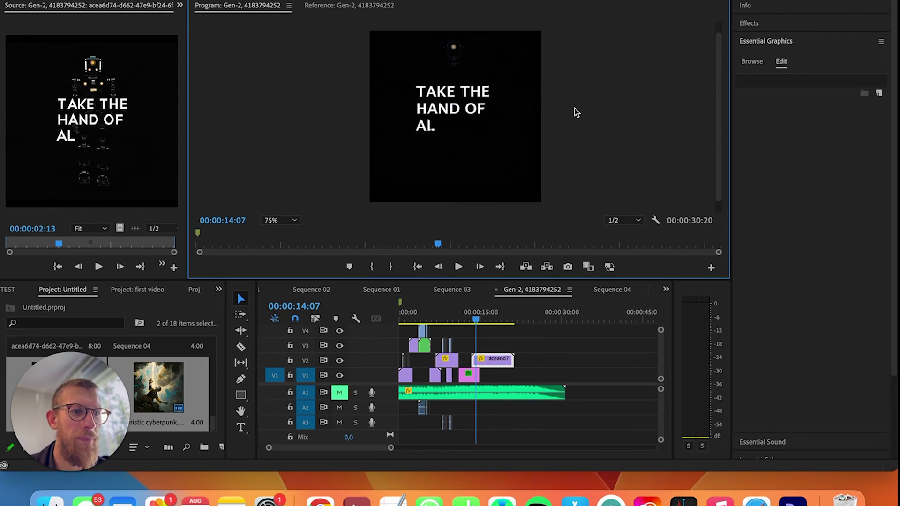
double_click(377, 360)
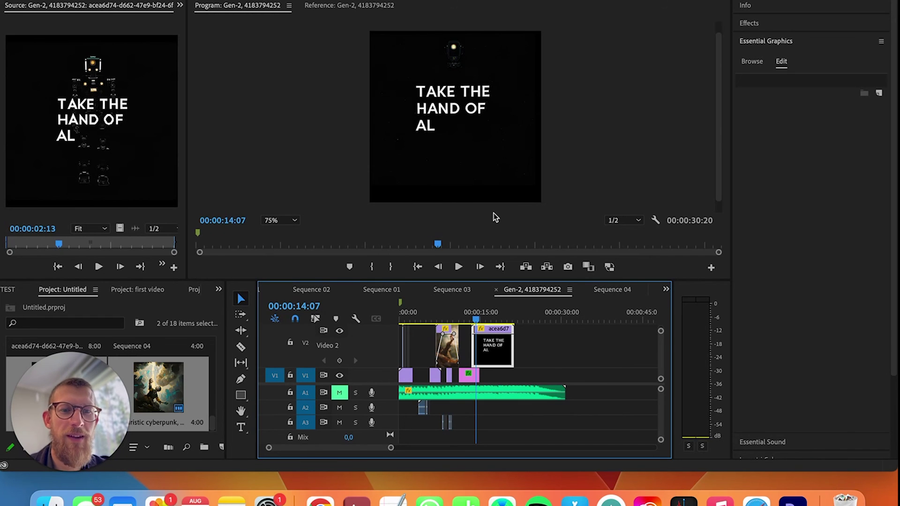
mouse_move(475, 322)
mouse_down()
mouse_move(460, 318)
mouse_move(508, 313)
mouse_move(475, 316)
mouse_up()
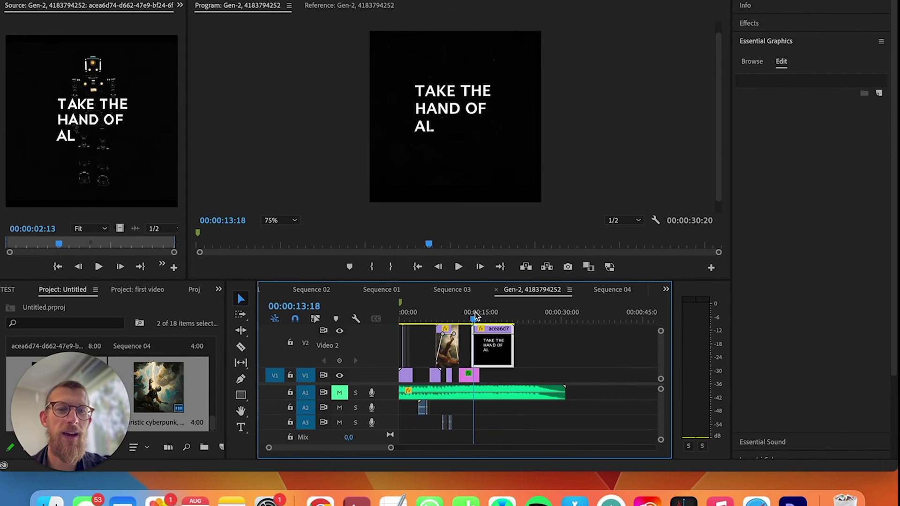
click(341, 395)
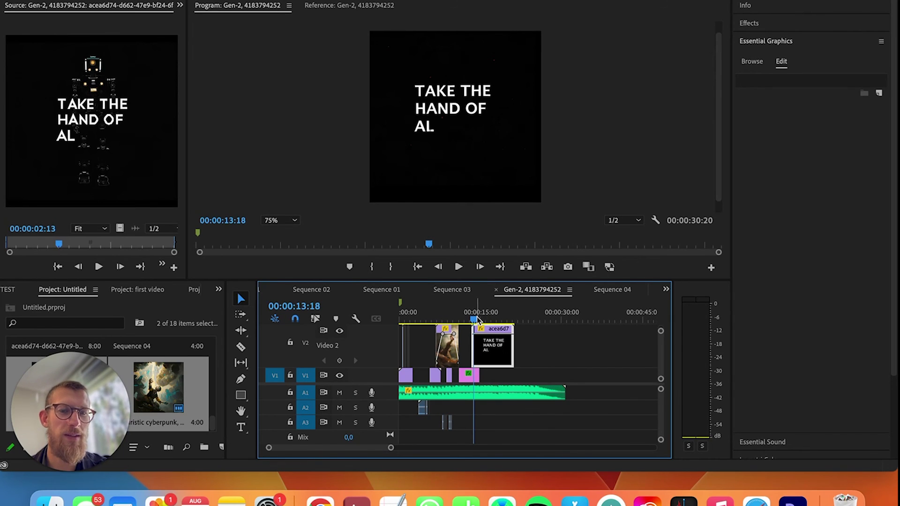
drag(474, 320, 305, 333)
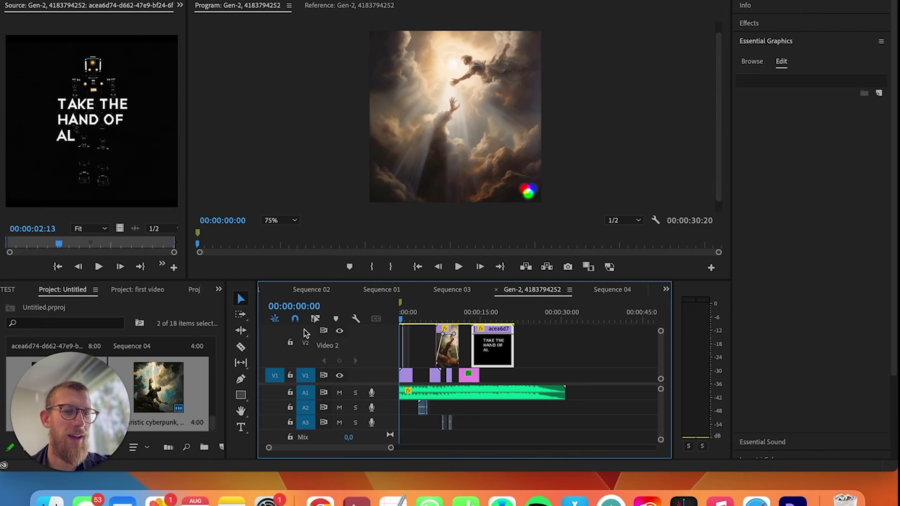